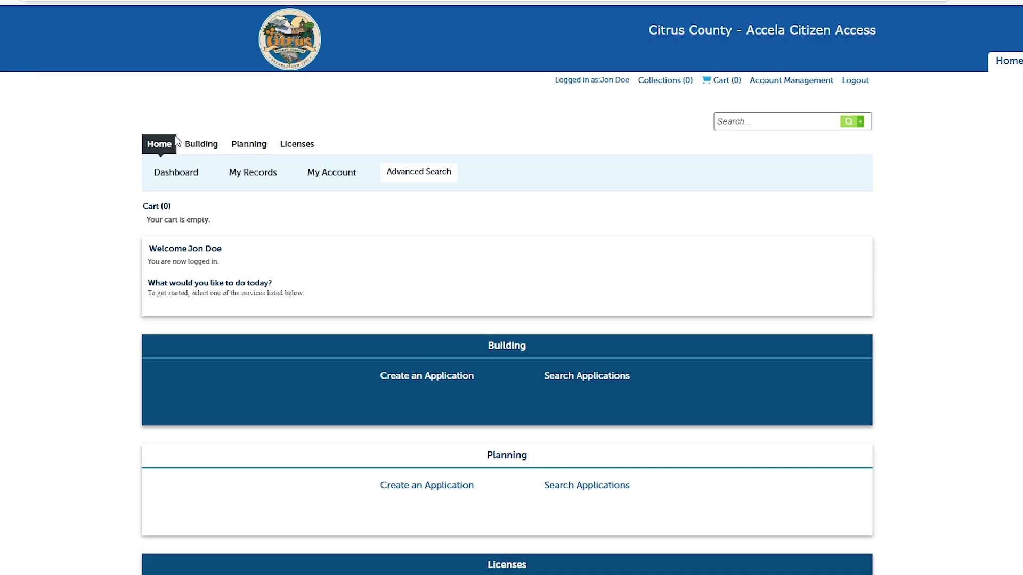
Open the Building section and begin a new building permit application
click(199, 145)
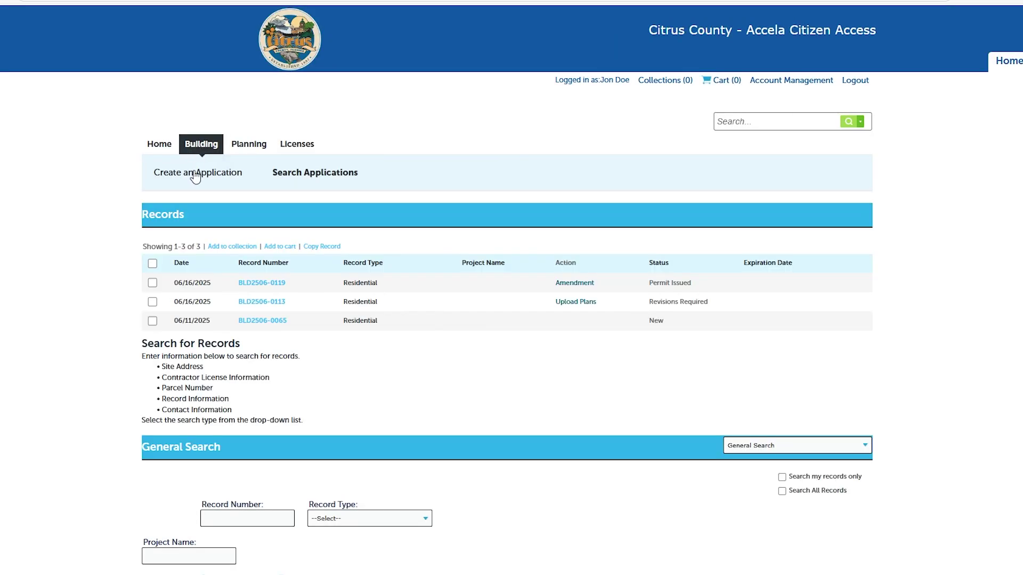
click(194, 172)
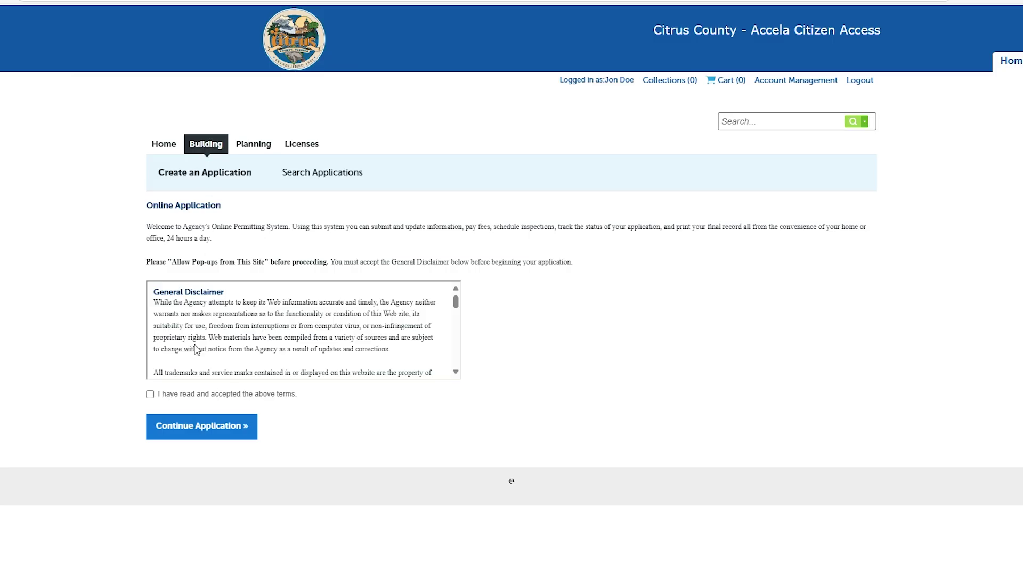
Accept the General Disclaimer terms and choose Standard Permit › Residential as the record type
click(151, 395)
click(181, 432)
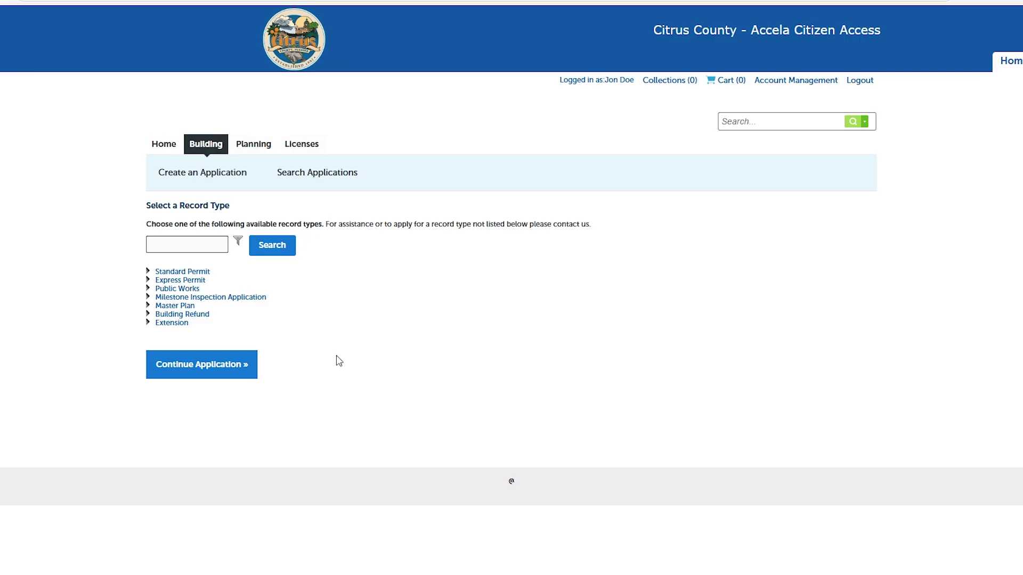
click(148, 272)
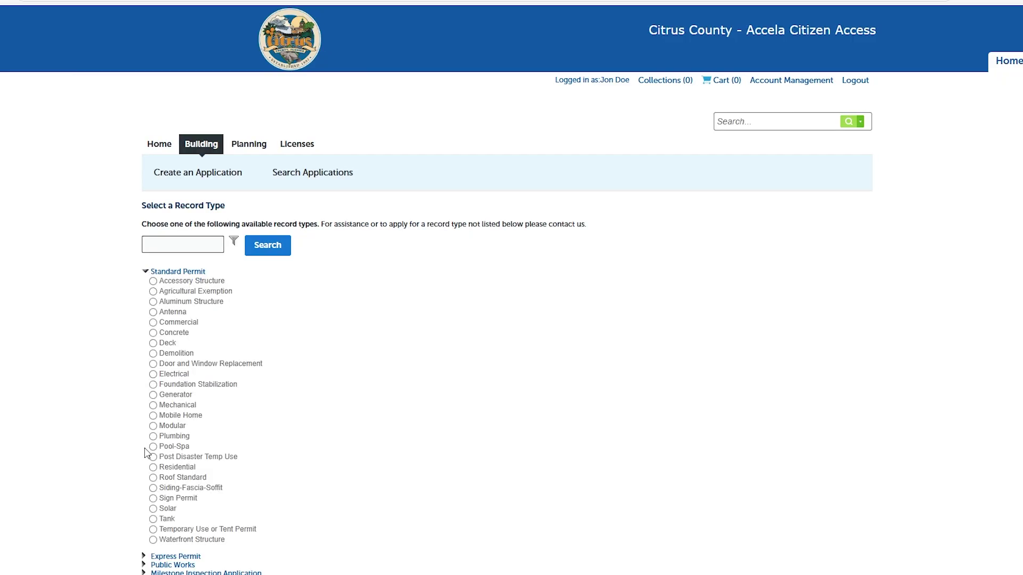
click(153, 468)
scroll(279, 429, down, 3)
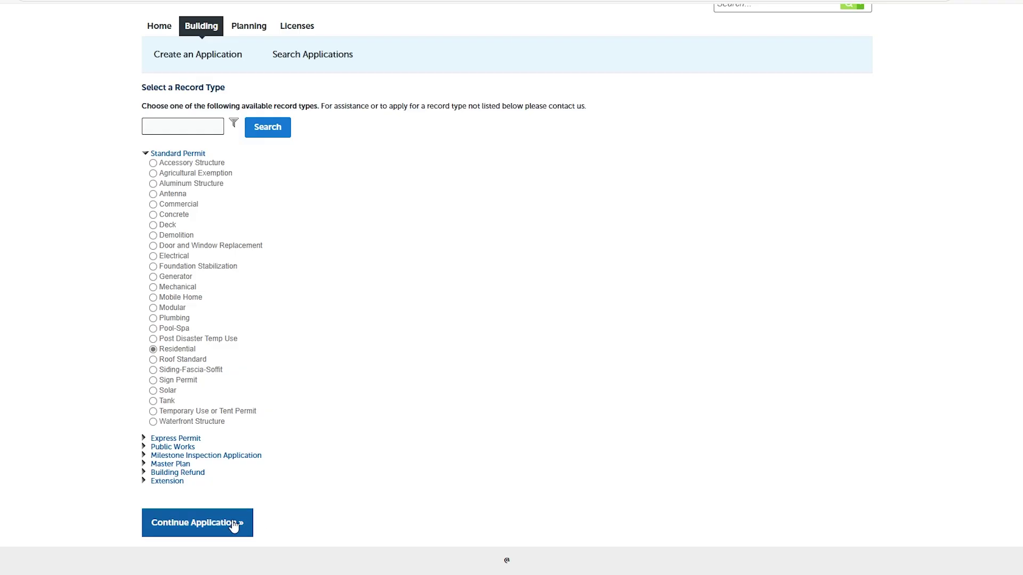
click(217, 530)
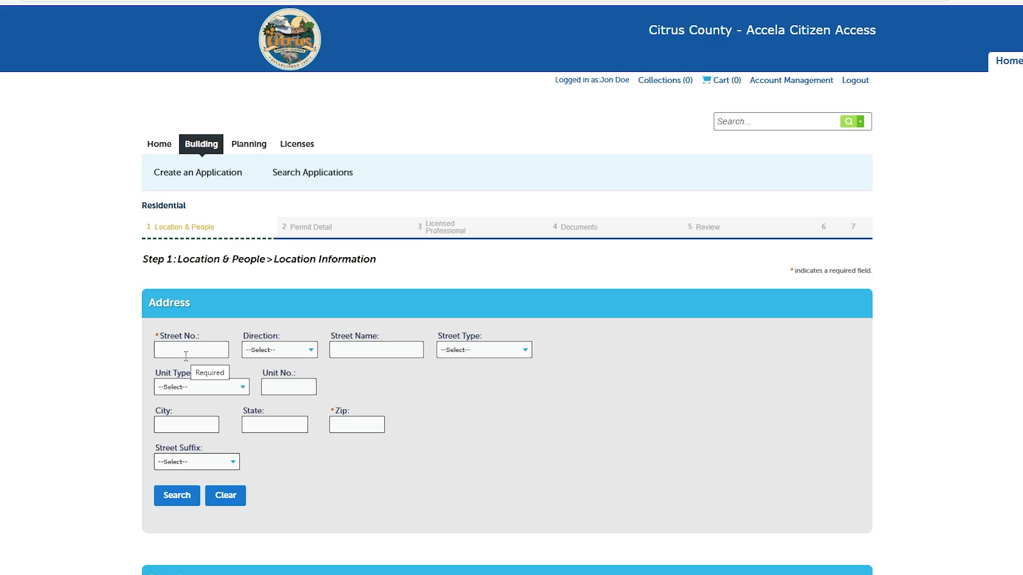
click(191, 349)
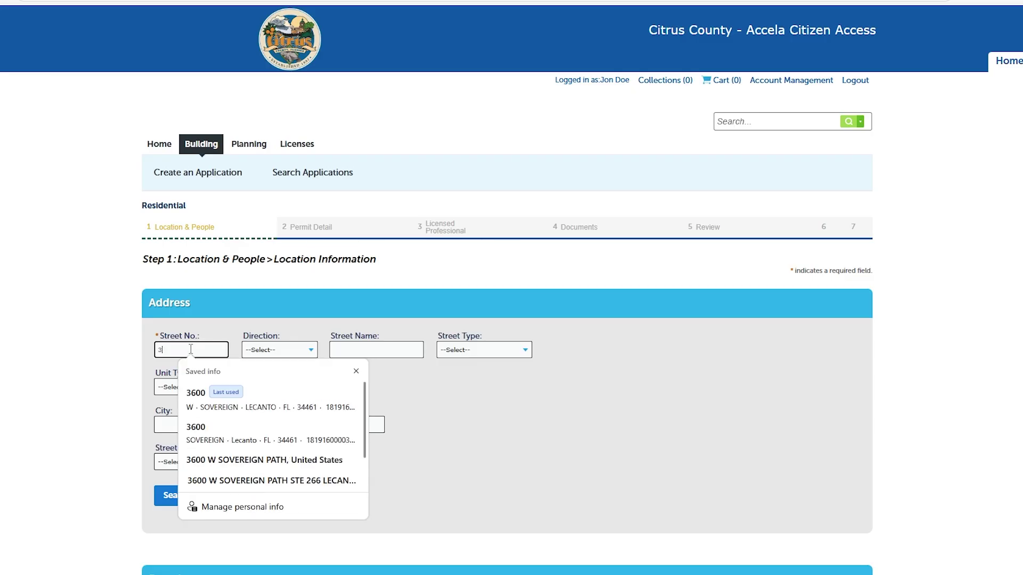
click(336, 350)
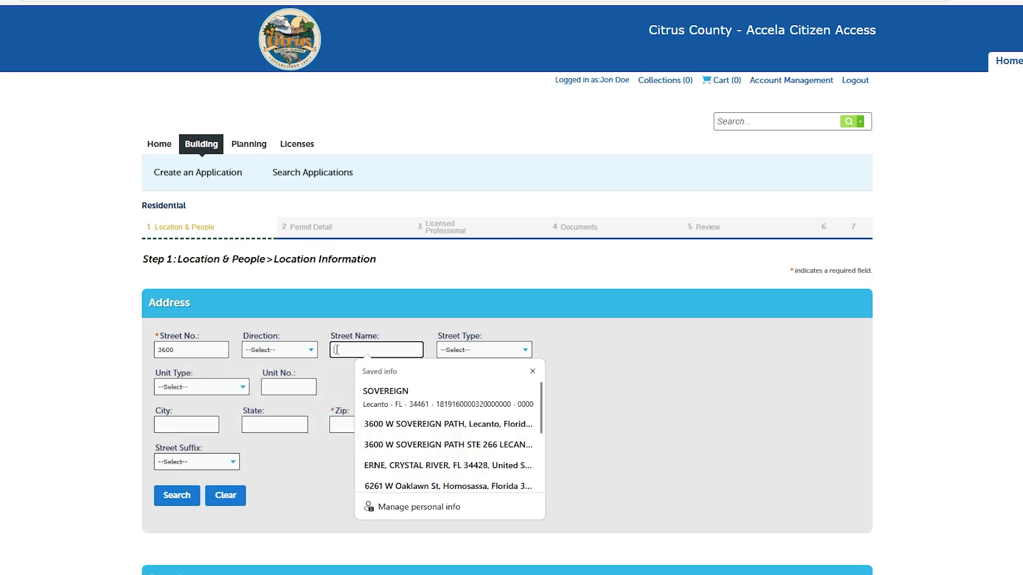
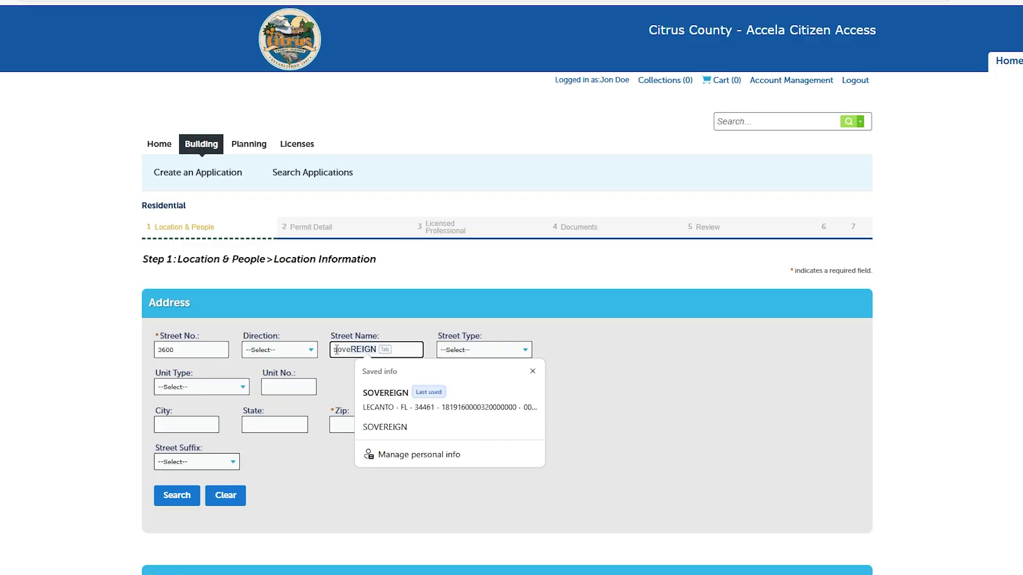
click(175, 494)
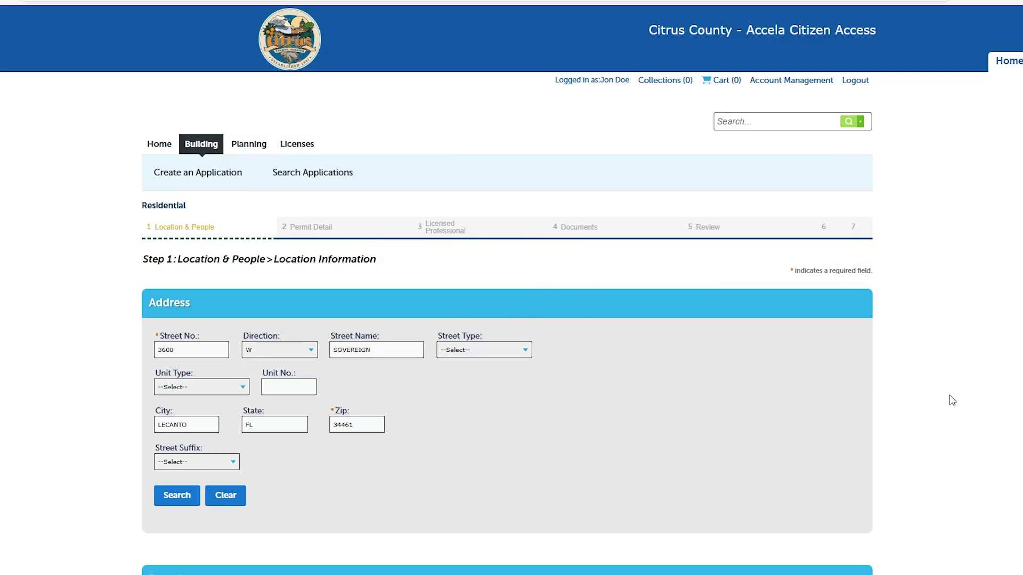
scroll(929, 392, down, 3)
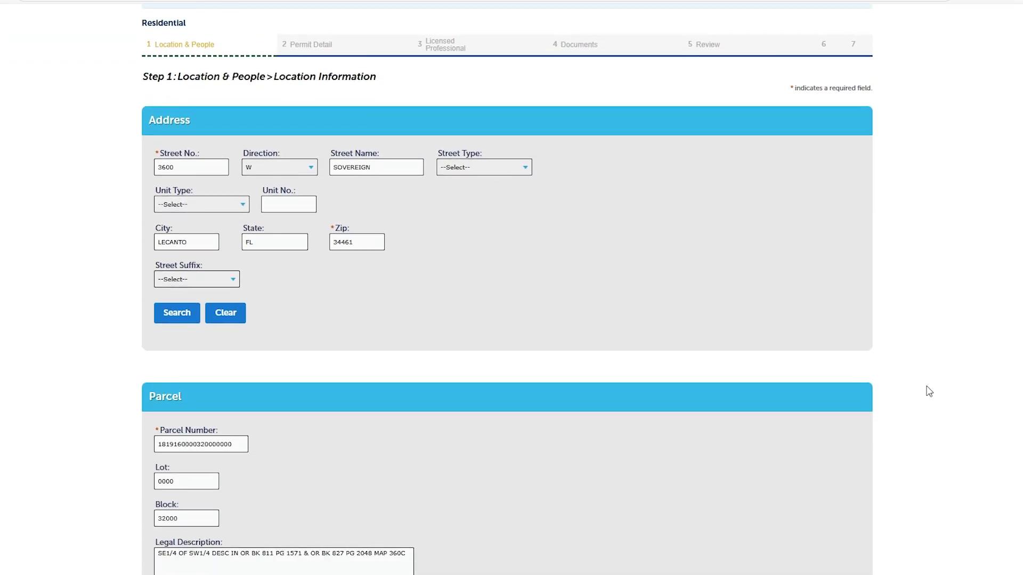
scroll(929, 391, down, 6)
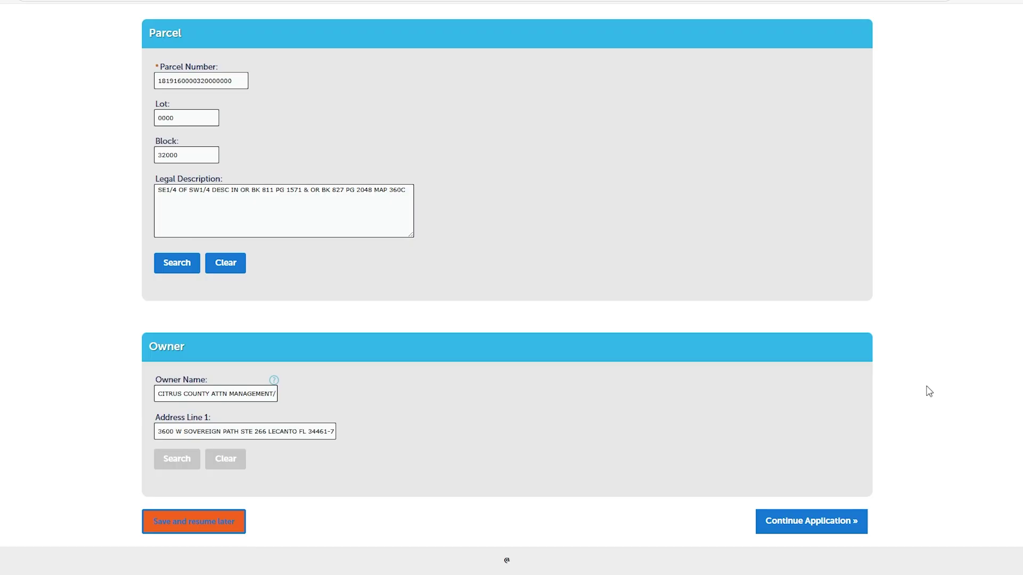
click(813, 525)
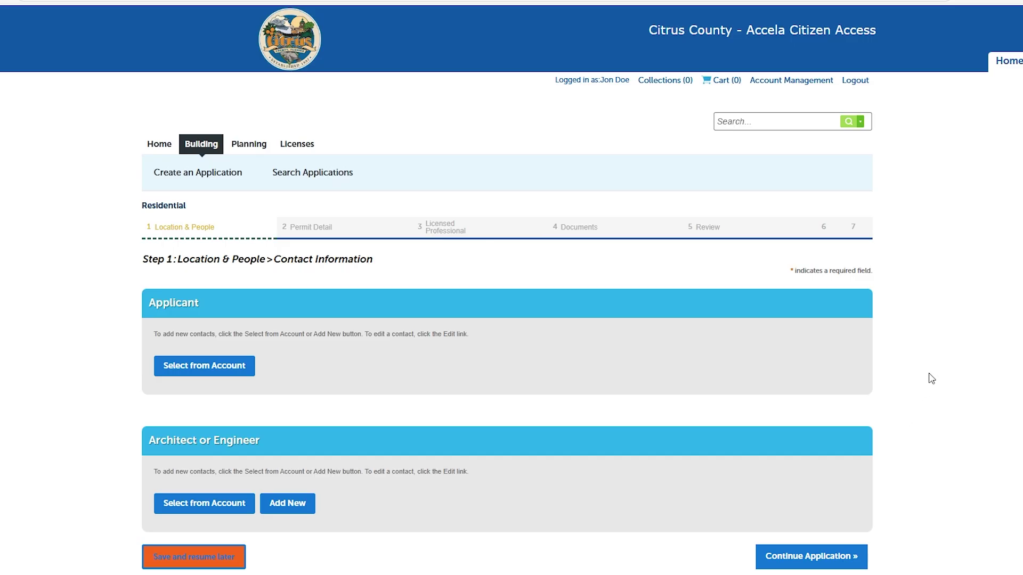
Keep the account holder as Applicant and continue to the Work Description page
scroll(931, 378, down, 1)
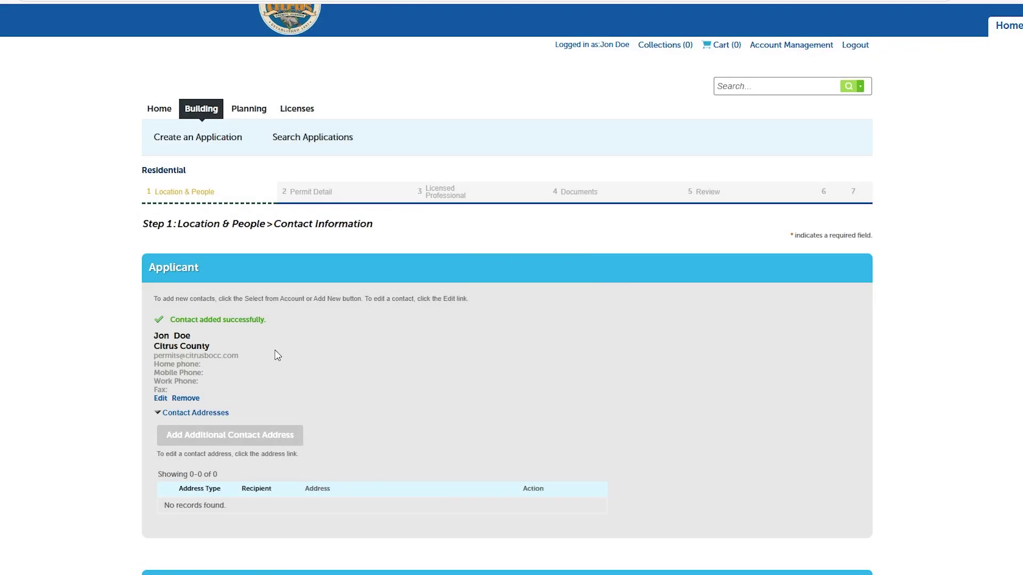
scroll(458, 353, down, 3)
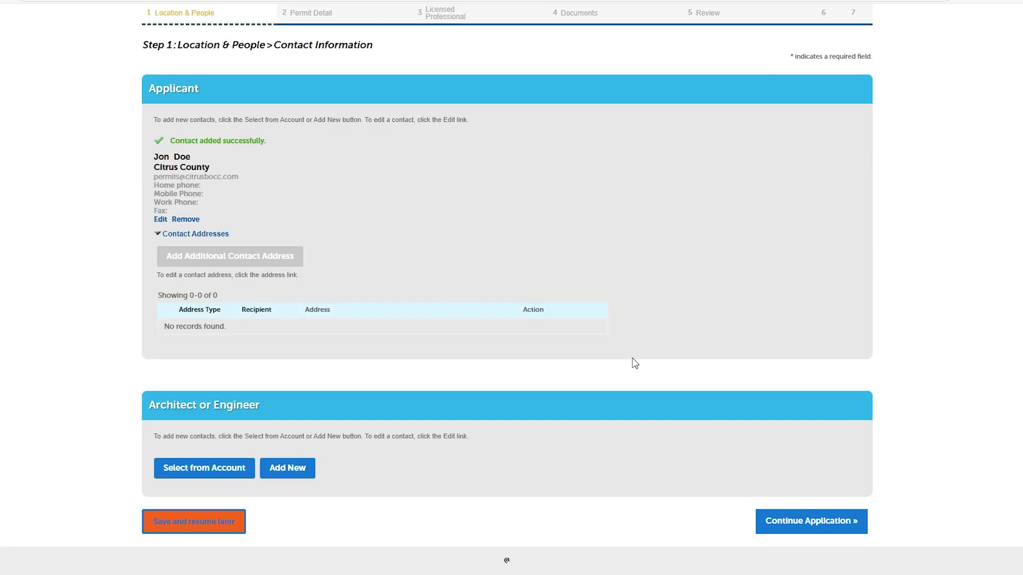
click(809, 525)
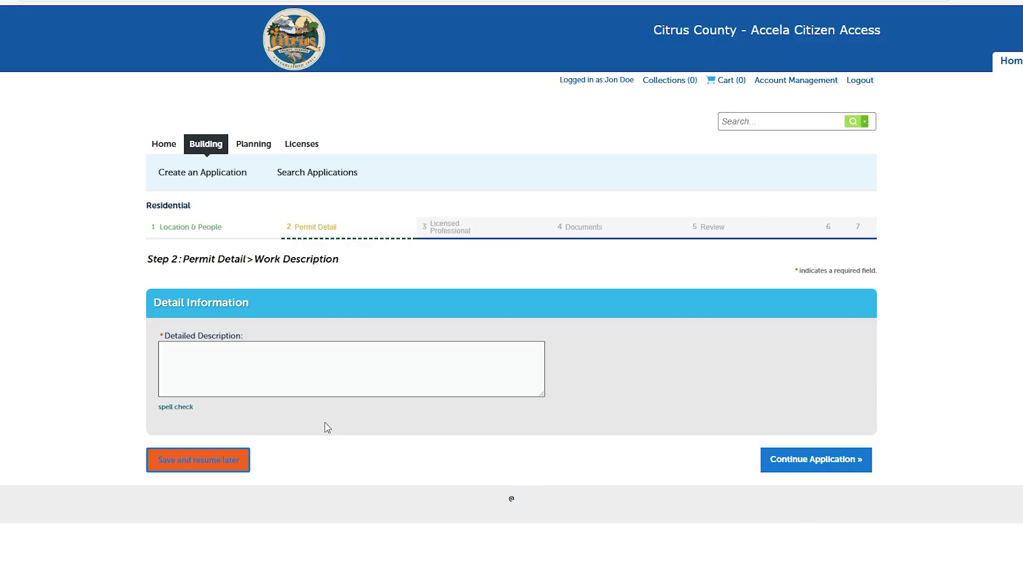
Enter 'New SFD' as the detailed description and continue to Permit Information
click(203, 370)
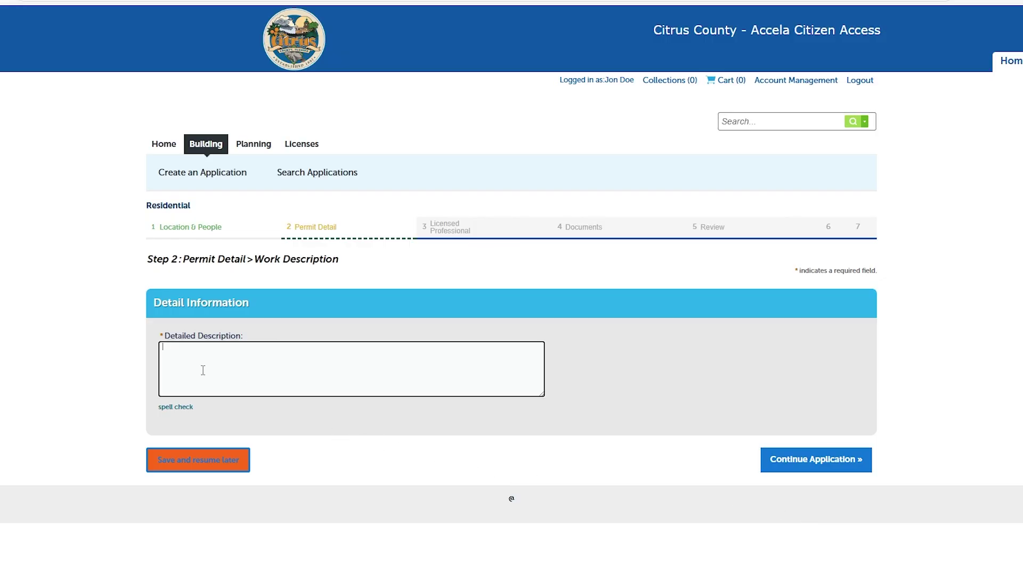
text(New SFD)
click(767, 459)
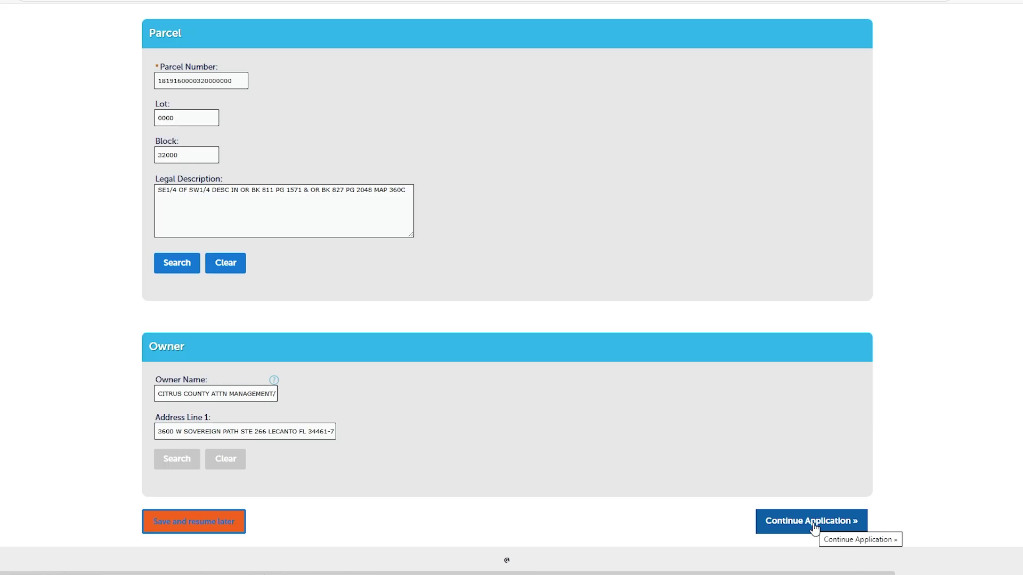
click(813, 527)
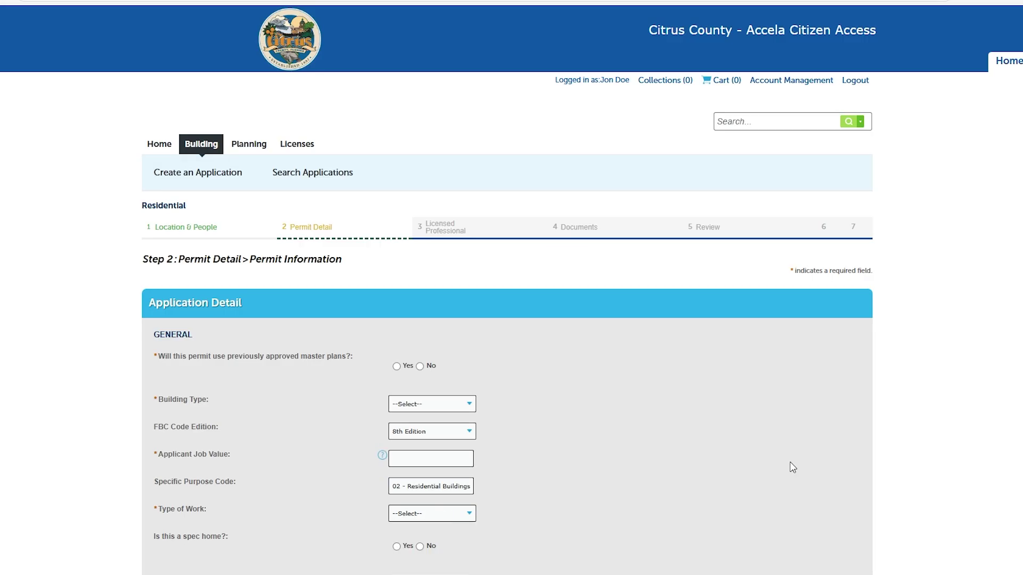
Set building type Single Family, job value 300000.00, type of work New, and no storm damage
scroll(799, 448, down, 3)
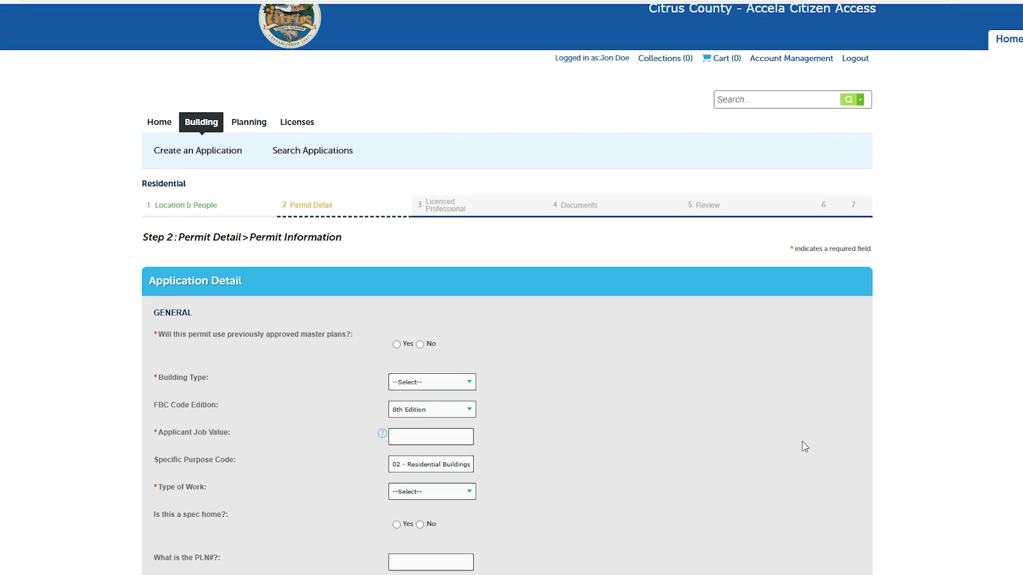
scroll(805, 447, down, 1)
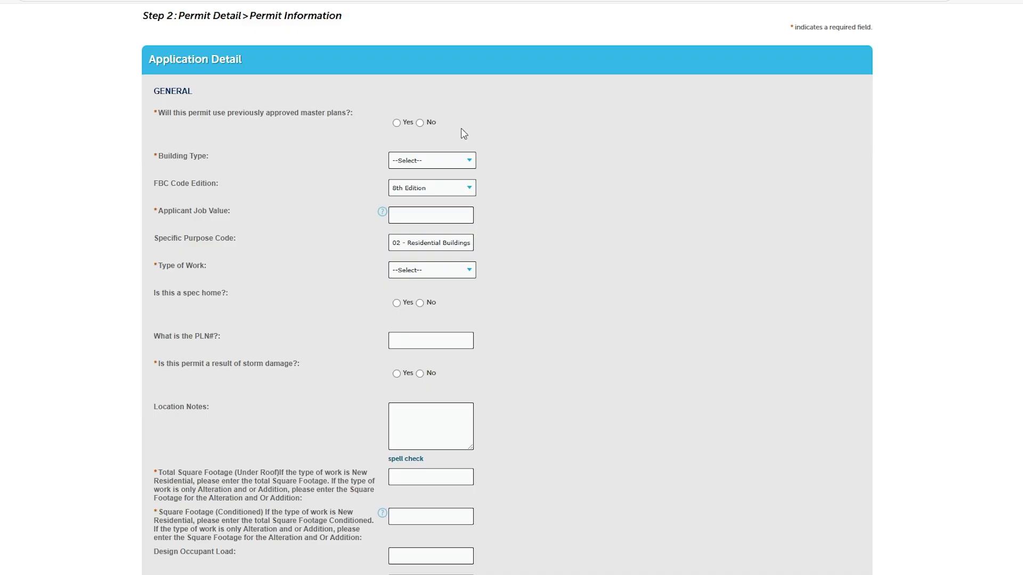
click(425, 159)
click(418, 240)
click(425, 216)
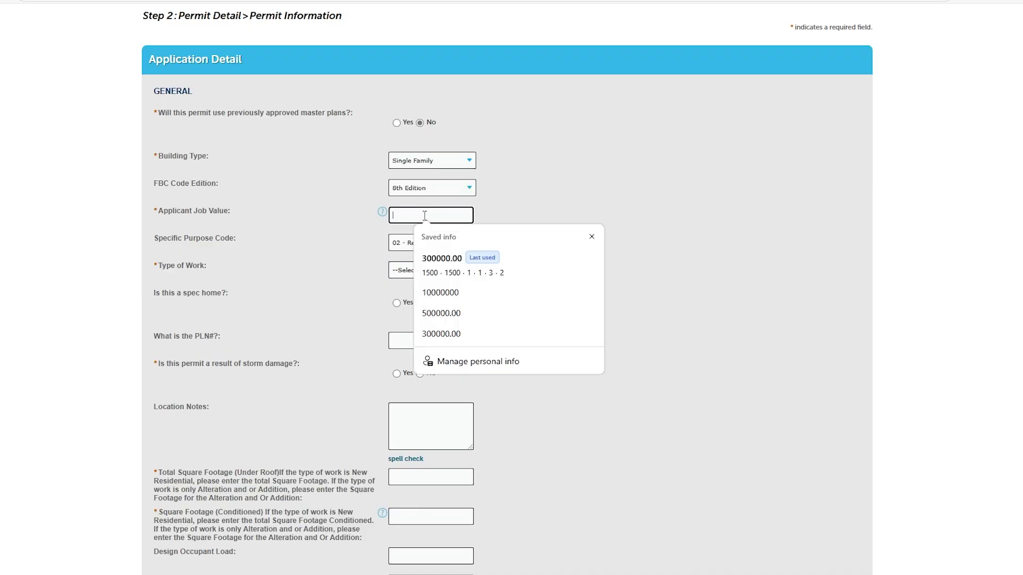
text(300)
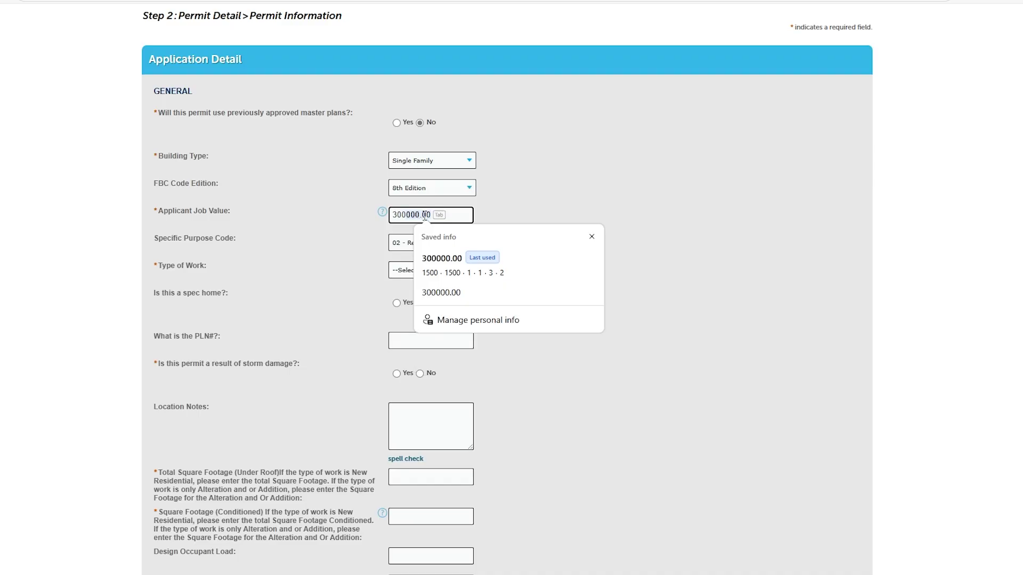
text(000.)
key(Tab)
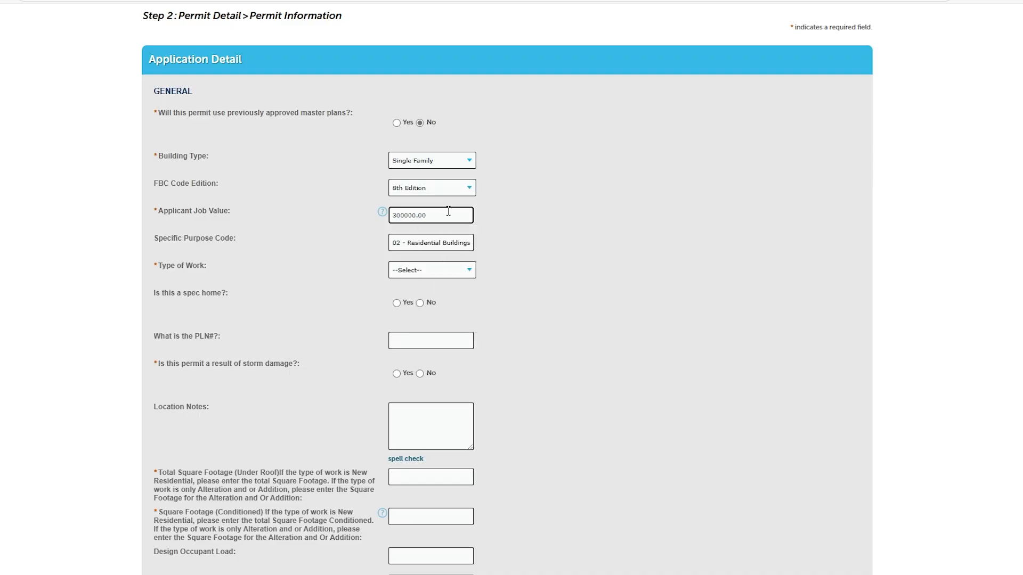
click(461, 270)
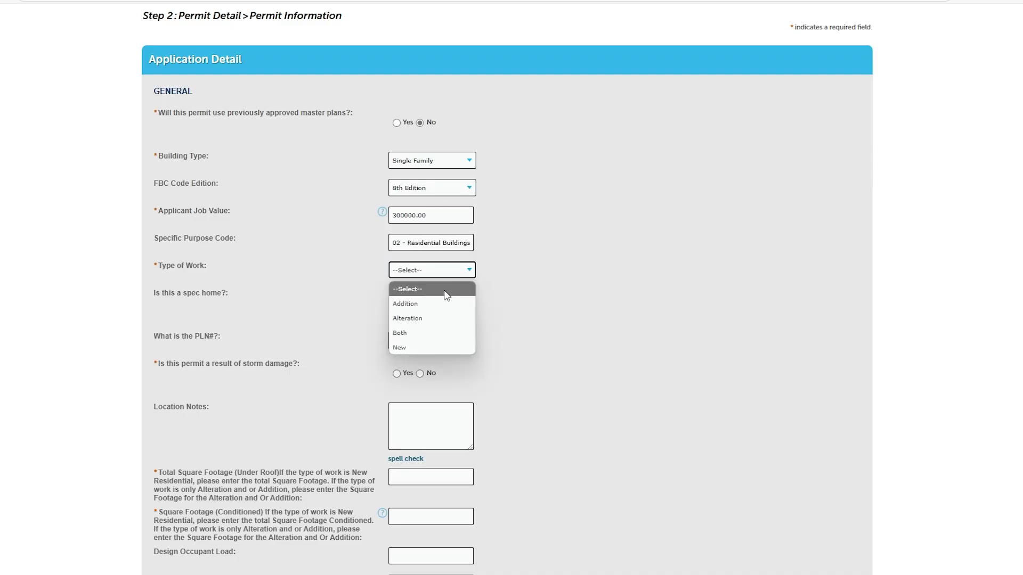
click(421, 344)
scroll(500, 301, down, 3)
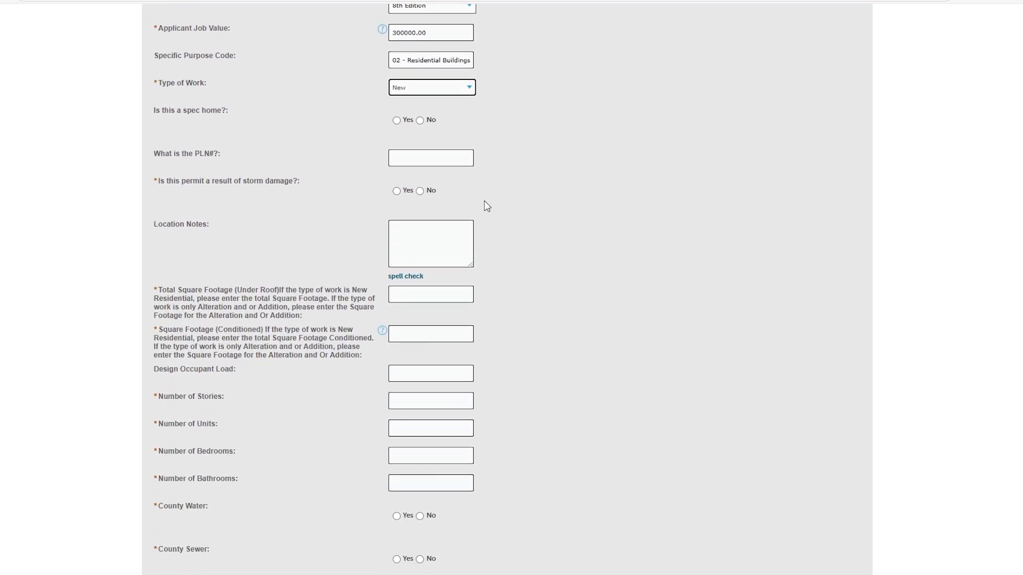
click(420, 192)
Enter 2000 total and 1500 conditioned sq ft, 1 story, 1 unit, 2 bedrooms, 2 bathrooms
scroll(482, 265, down, 3)
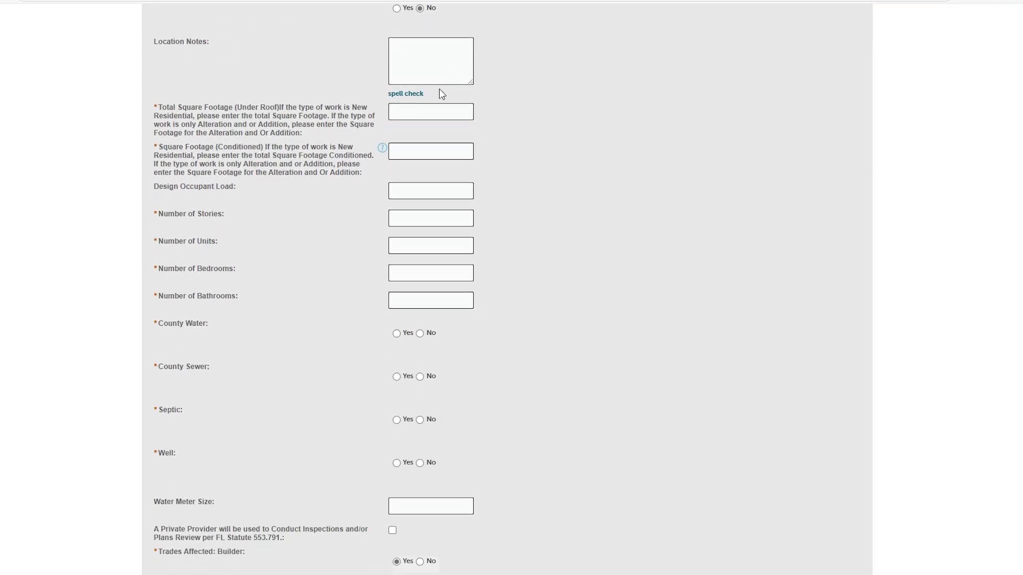
click(430, 109)
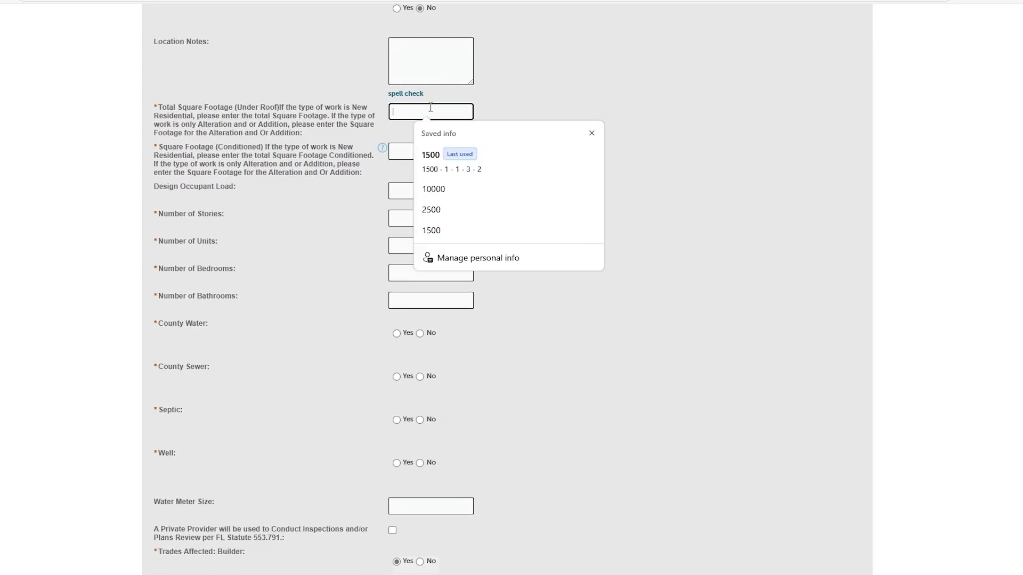
text(2000)
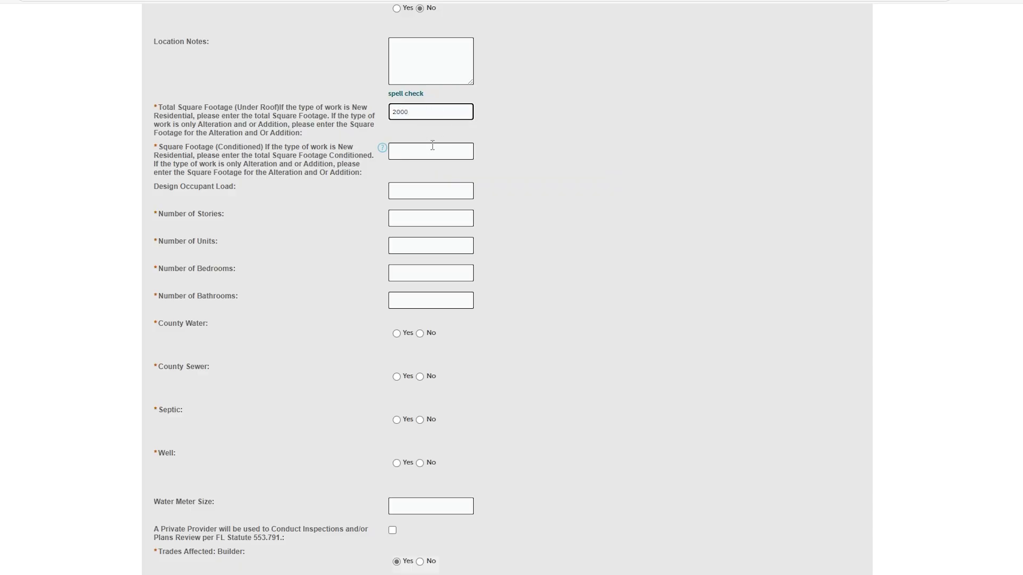
click(430, 149)
text(1500)
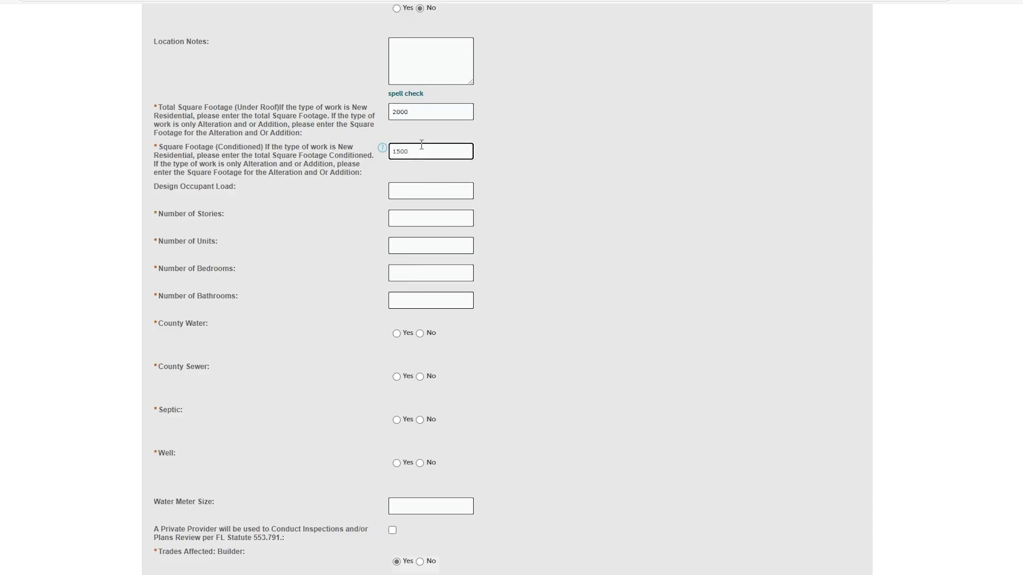
click(402, 215)
text(1)
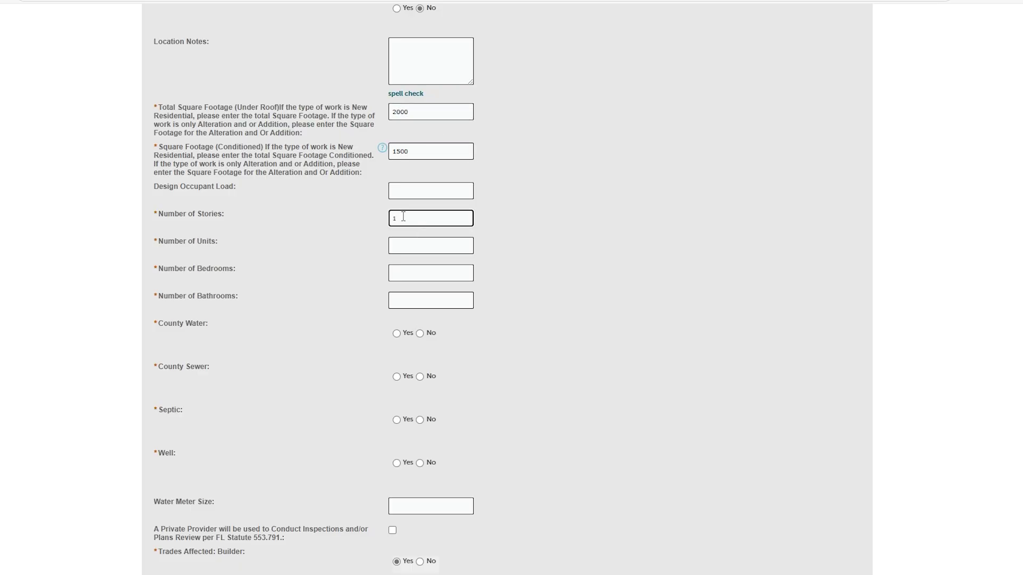
click(402, 243)
text(1)
click(407, 273)
text(2)
click(404, 297)
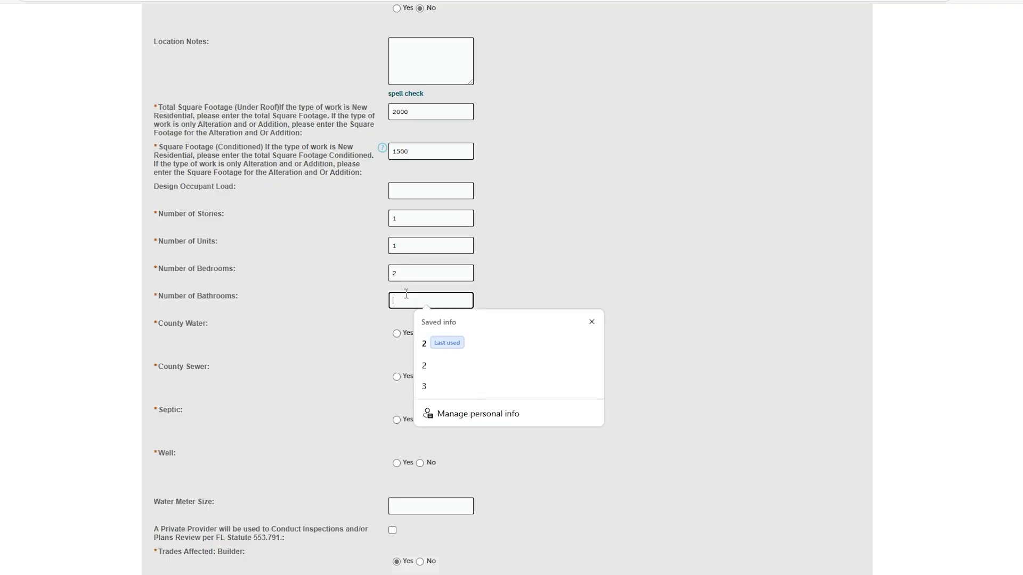
text(2)
Answer Yes for County Water and County Sewer, and No for Well
scroll(481, 356, down, 2)
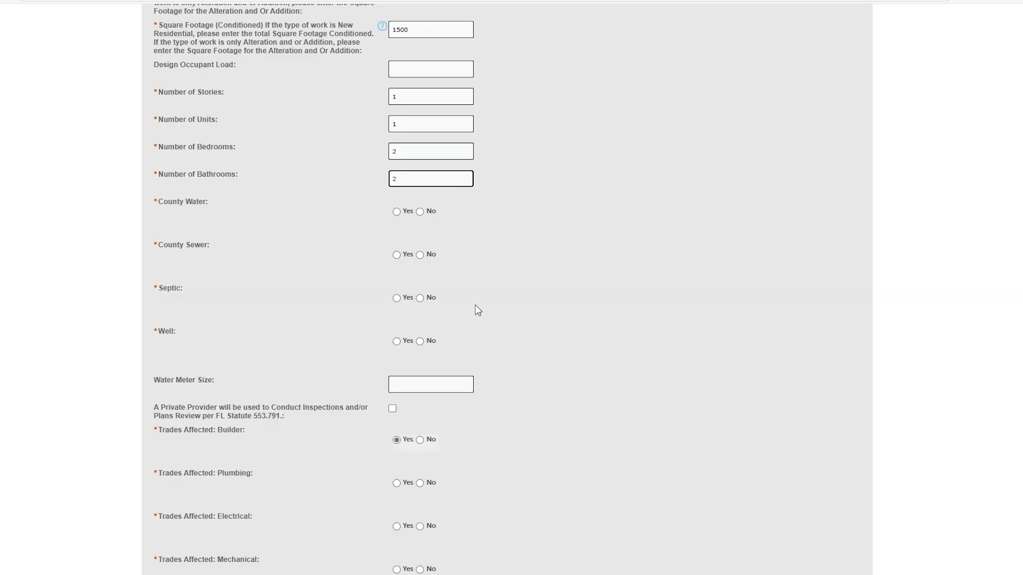
click(396, 212)
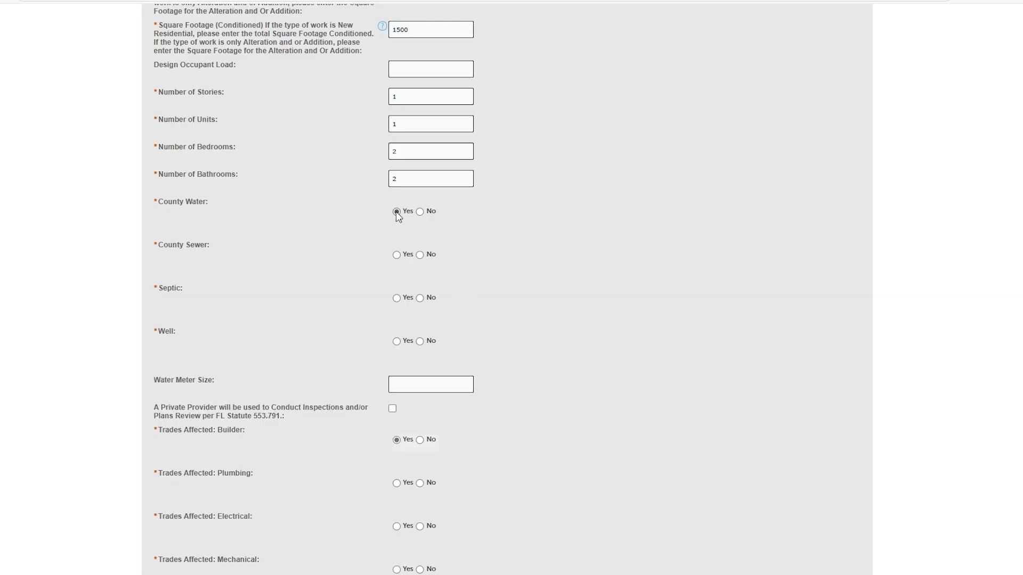
click(397, 255)
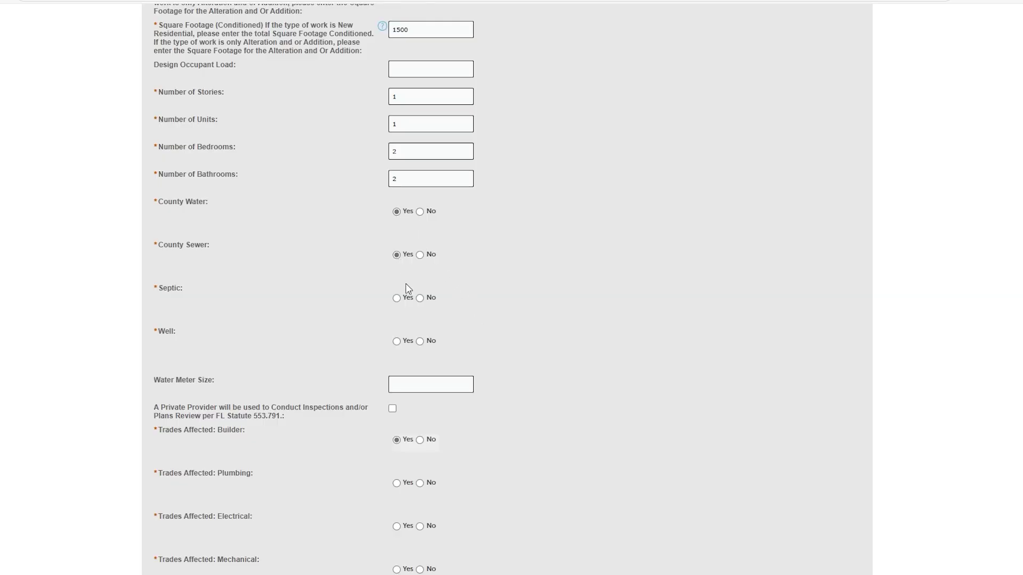
click(421, 341)
scroll(489, 356, down, 5)
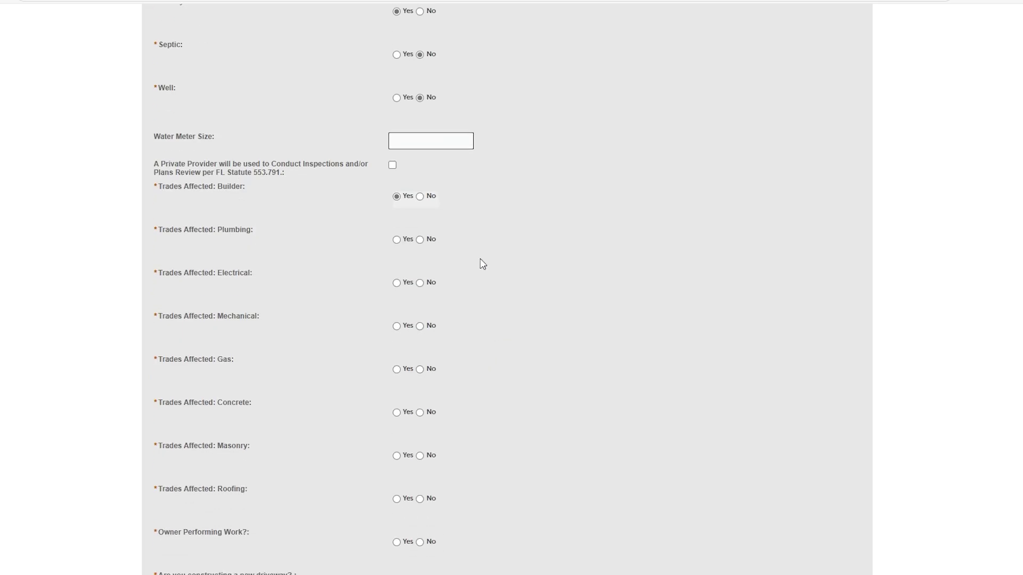
Set the water meter size to 3/4
click(438, 141)
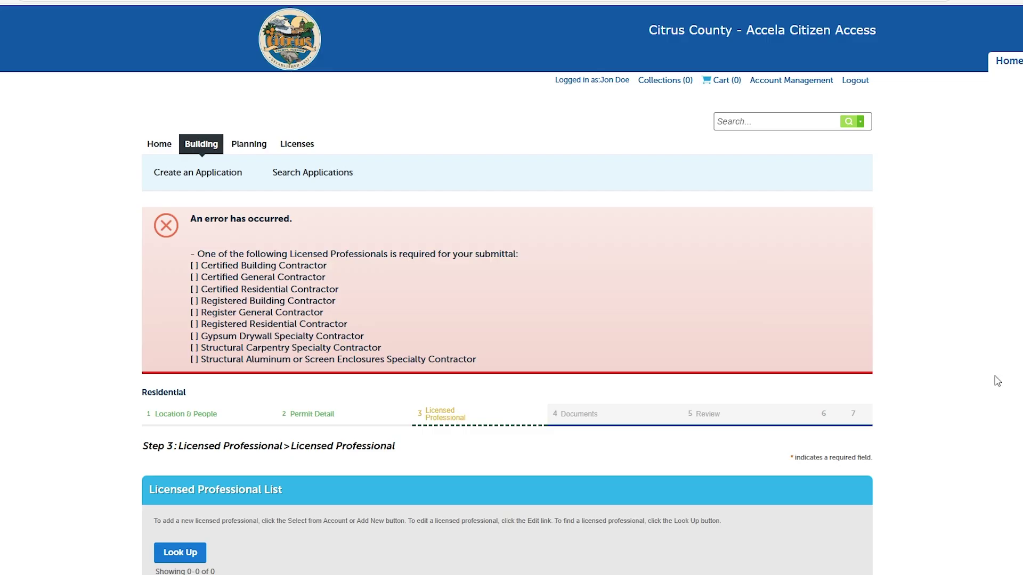
Look up Certified General Contractor licenses and add one contractor to the application
scroll(997, 381, down, 3)
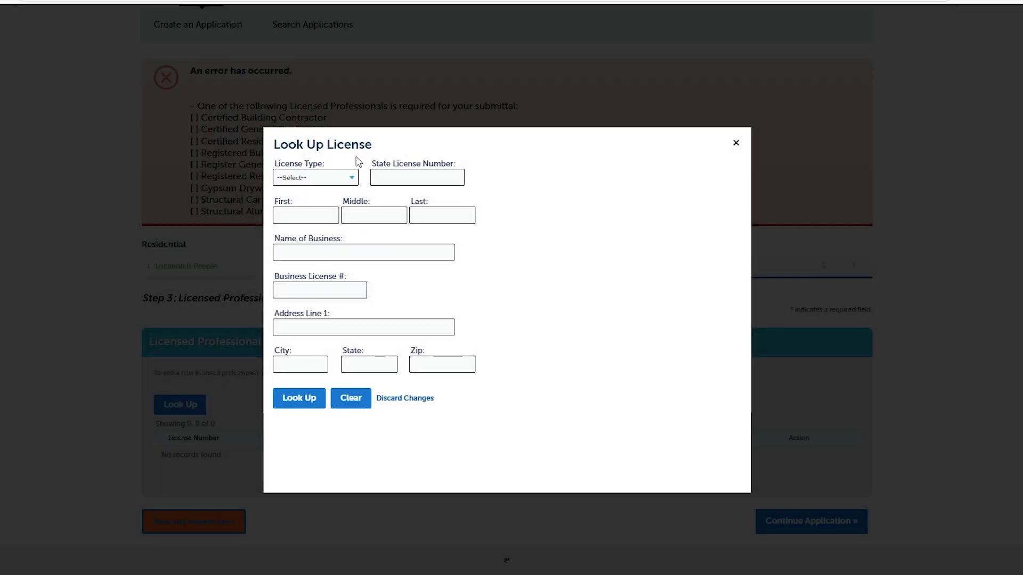
click(353, 179)
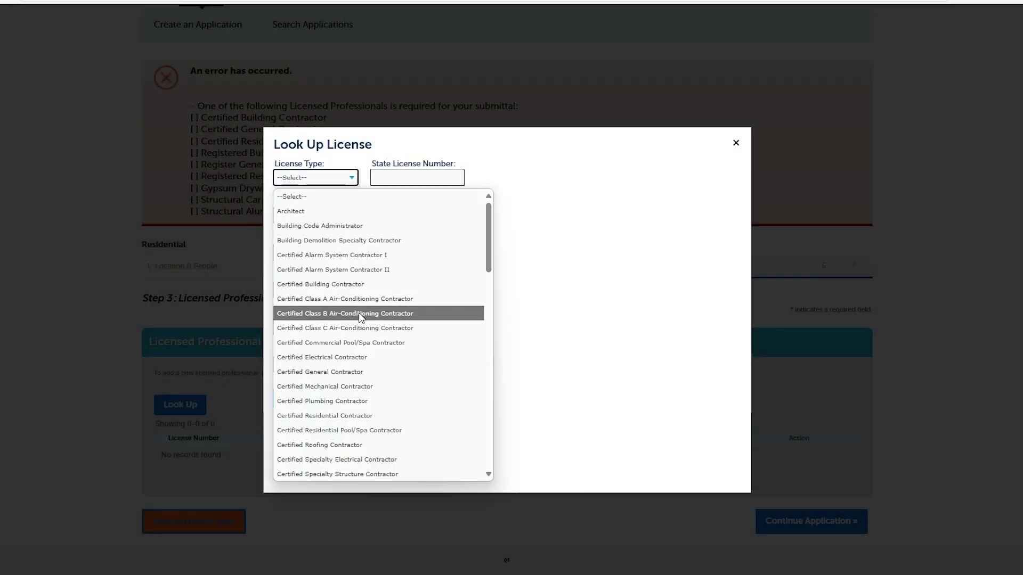
click(336, 372)
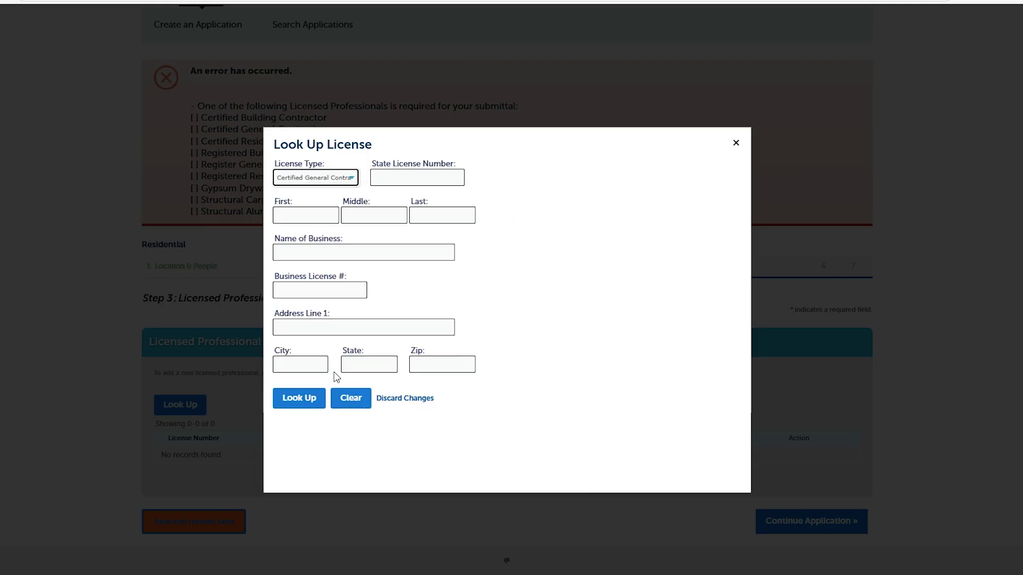
click(314, 399)
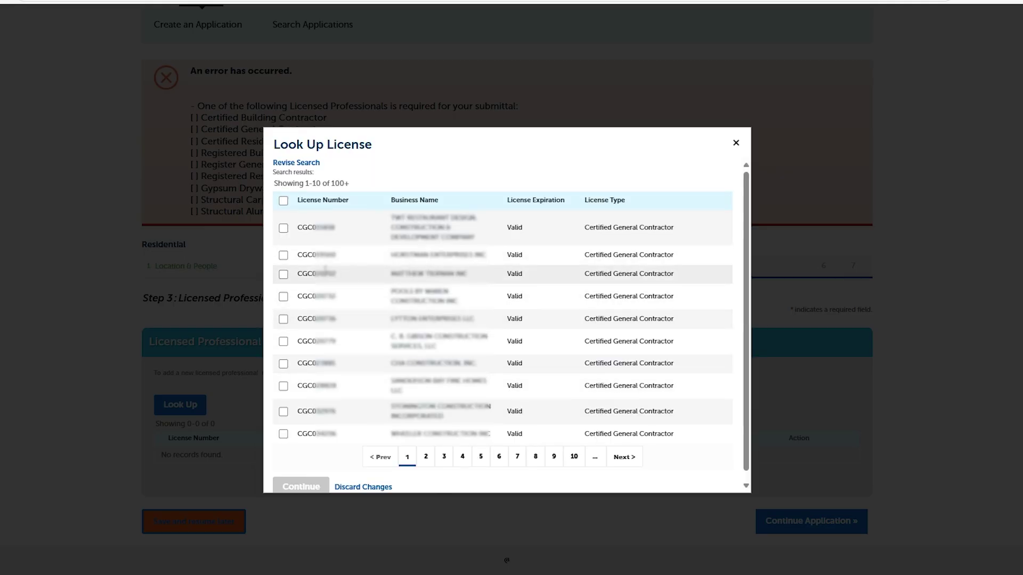
click(283, 320)
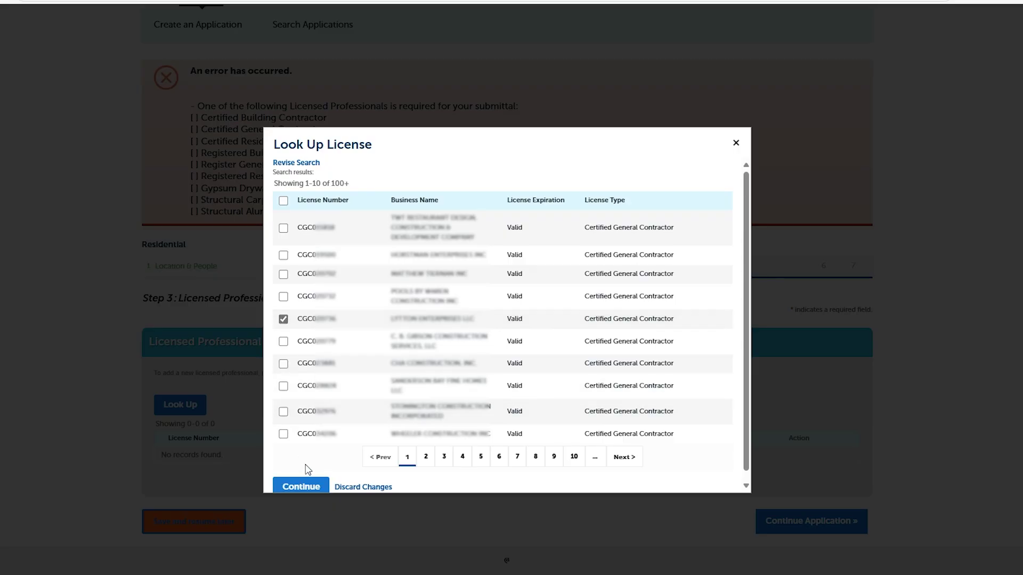
click(304, 486)
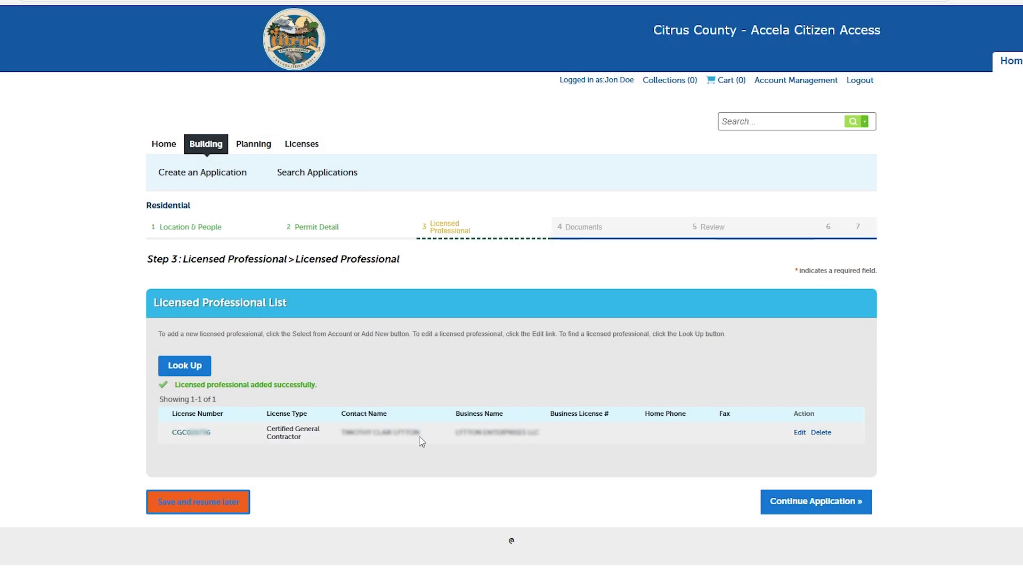
Look up and add a Certified Mechanical Contractor, then proceed to Trades Assignments
click(206, 374)
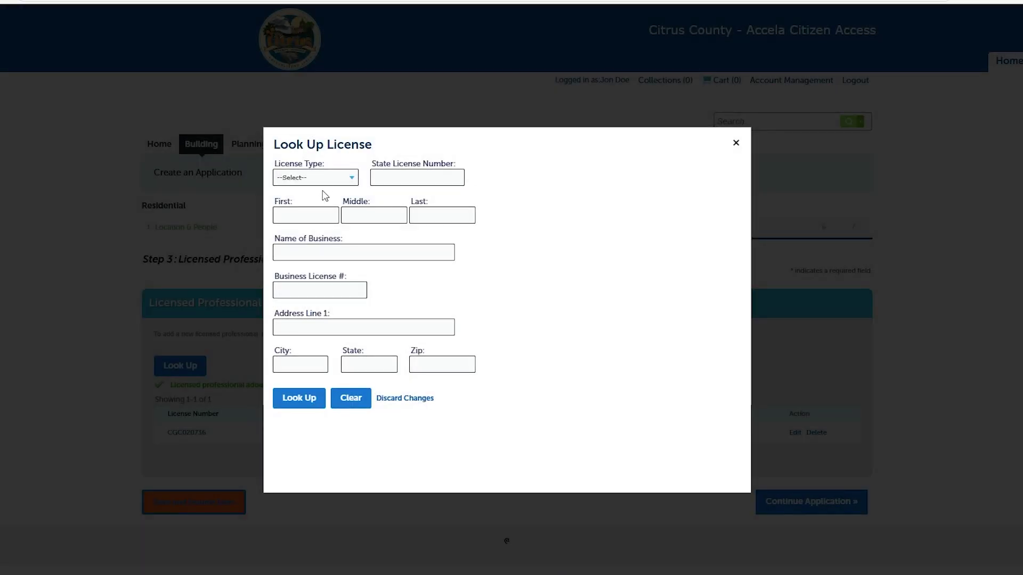
click(325, 178)
click(322, 386)
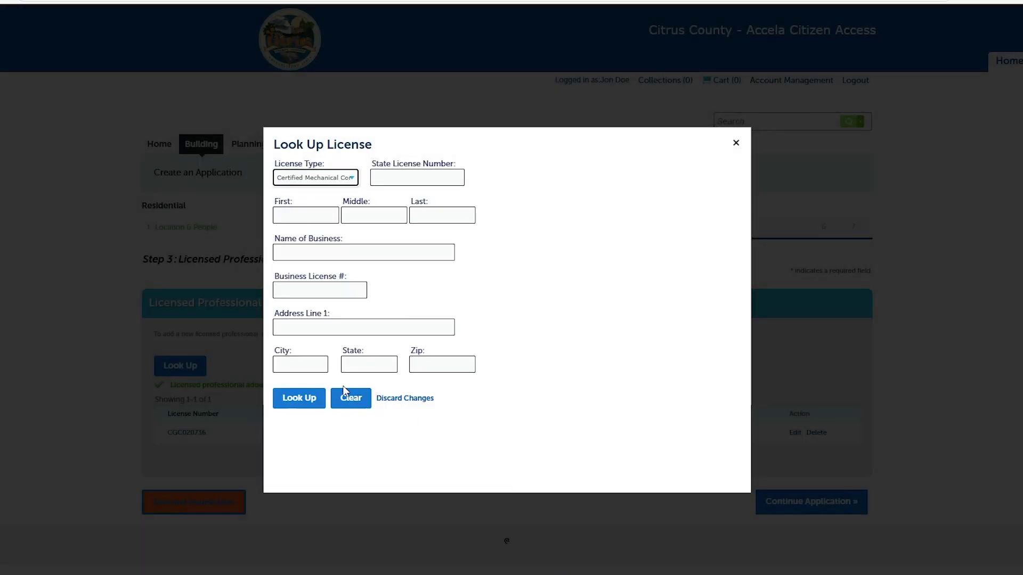
click(308, 397)
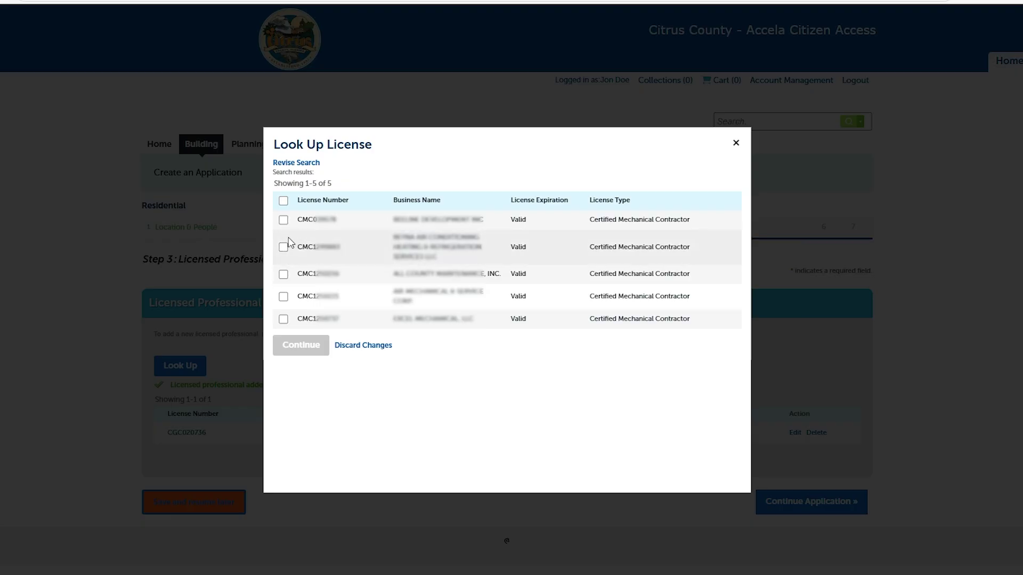
click(283, 296)
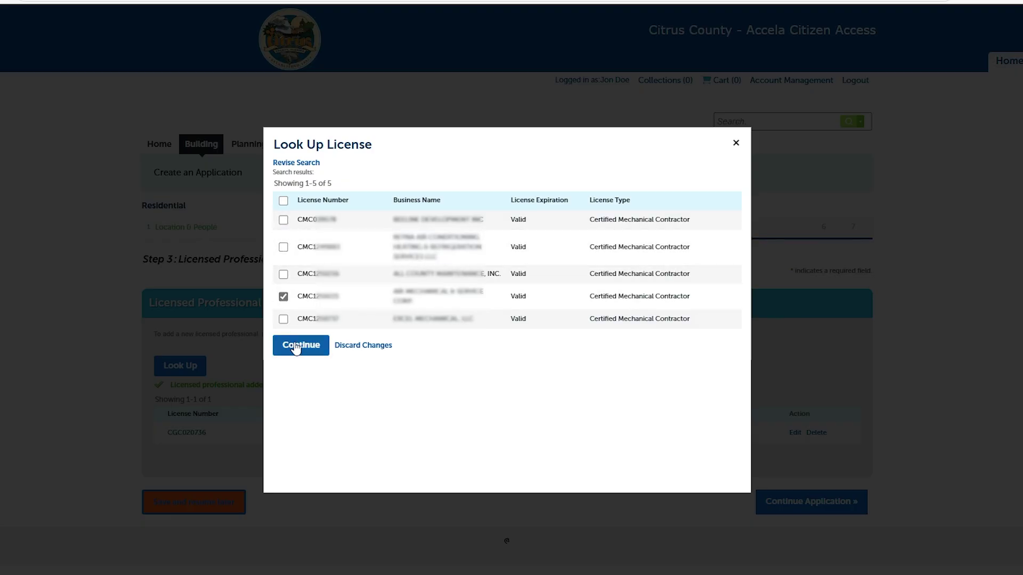
click(295, 345)
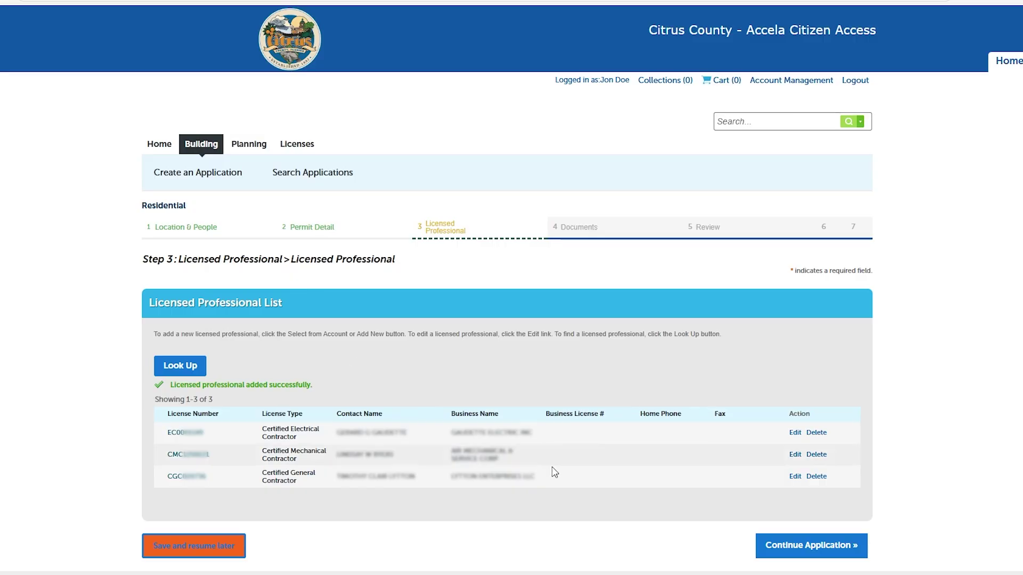
click(799, 546)
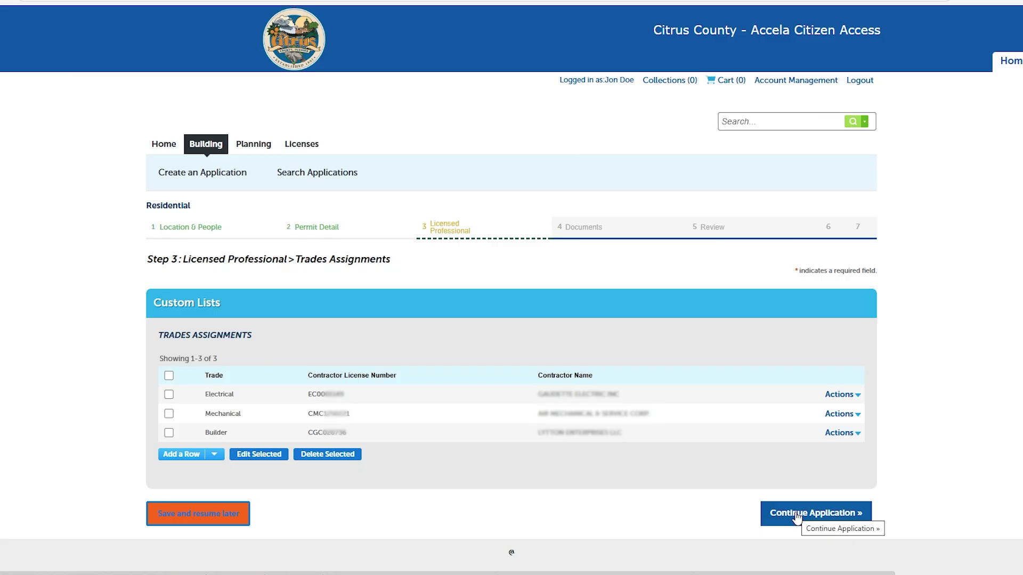
Continue past the Trades Assignments list to the Plans & Documents page
click(797, 515)
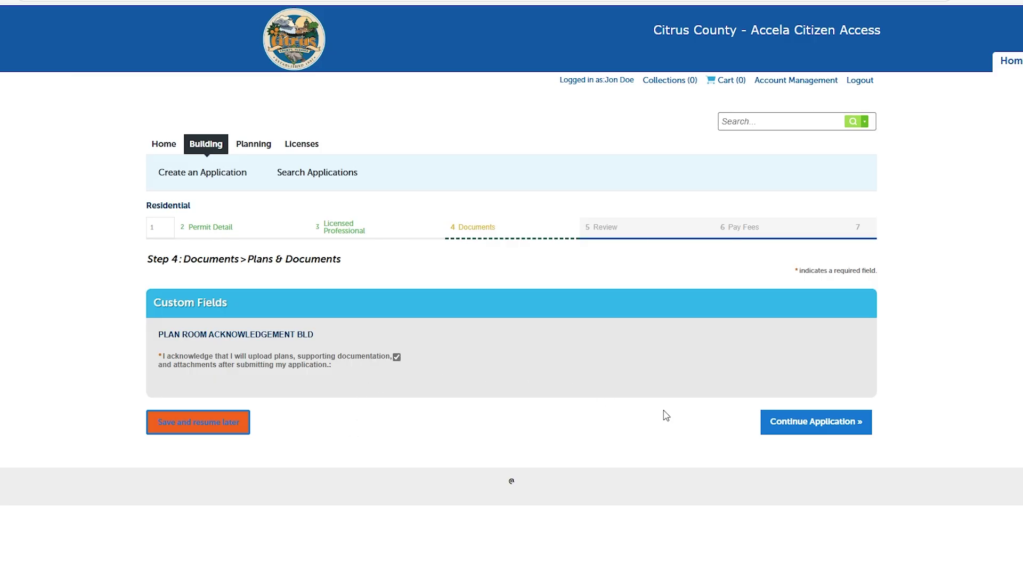
Continue the application with the plan upload acknowledgement to reach the Review page
click(807, 424)
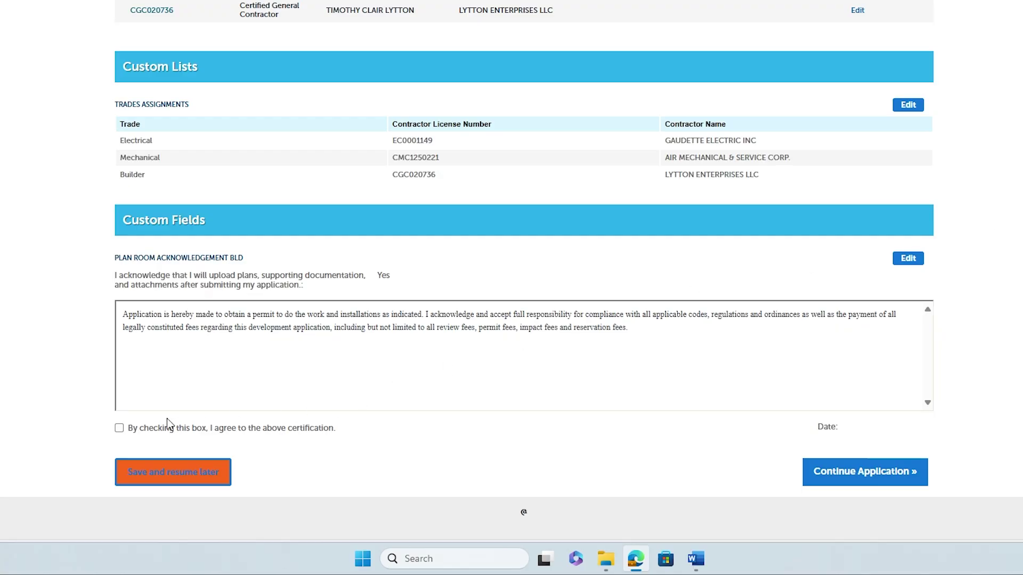
Agree to the certification dated 06/16/2025 and submit the reviewed Residential application
click(120, 429)
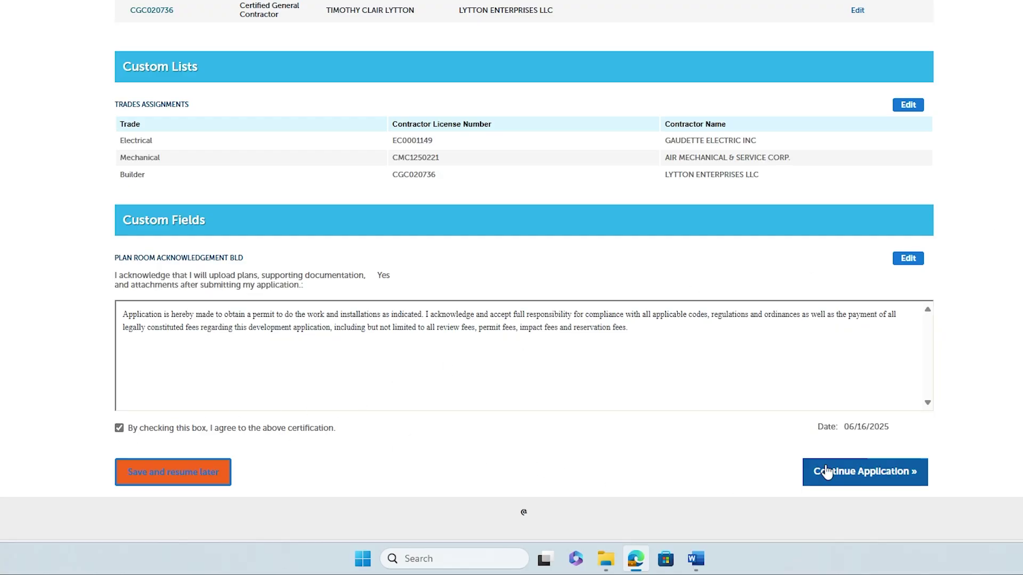
click(842, 473)
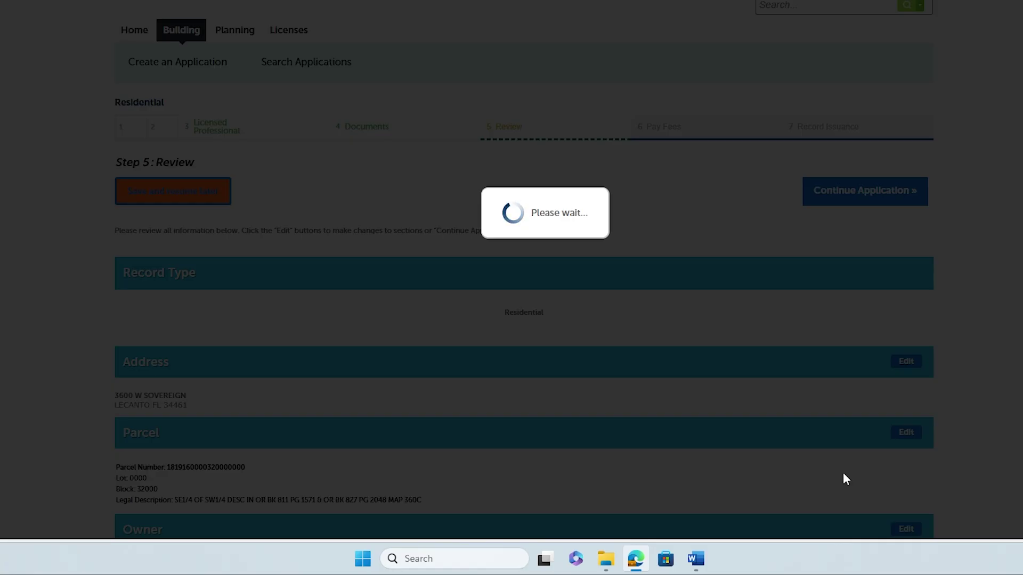
scroll(813, 451, down, 1)
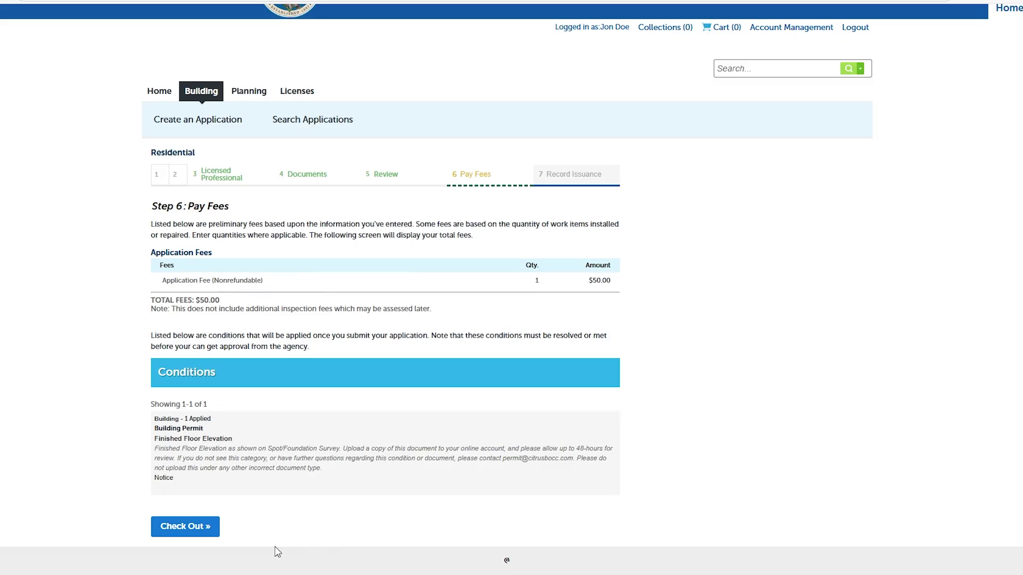
Proceed to checkout for the $50.00 application fee
click(201, 533)
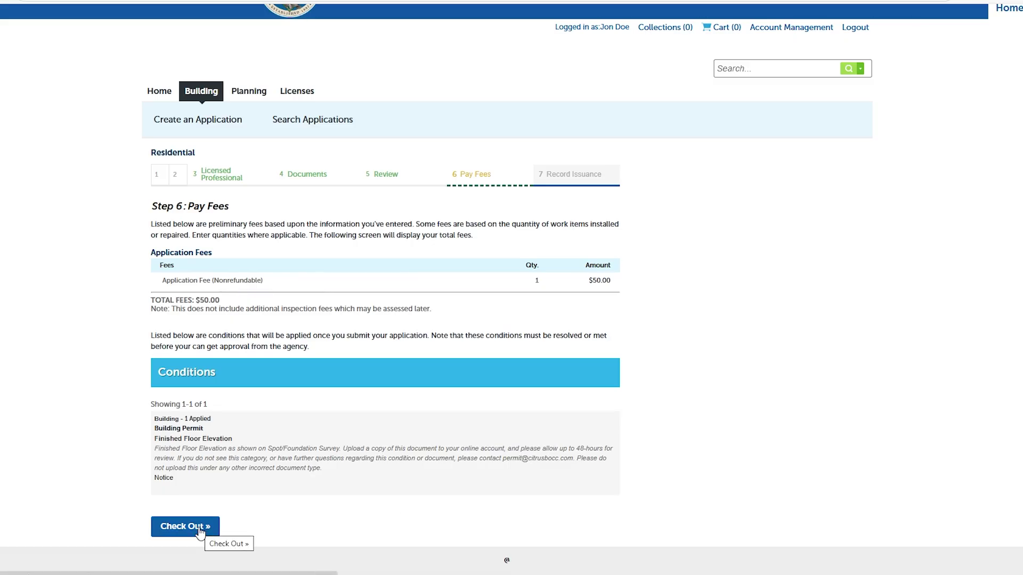